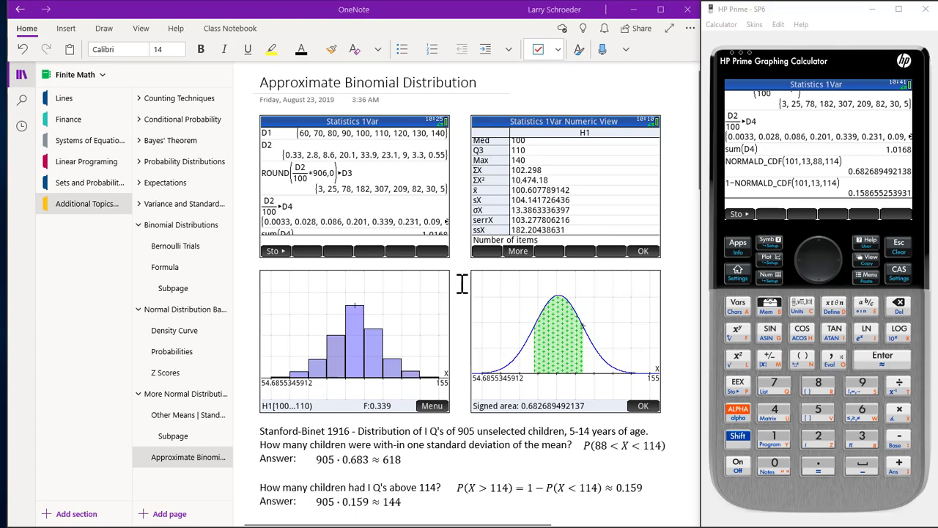
# Start the Statistics 1Var app to reach its D1–D4 IQ data table.
pyautogui.click(462, 138)
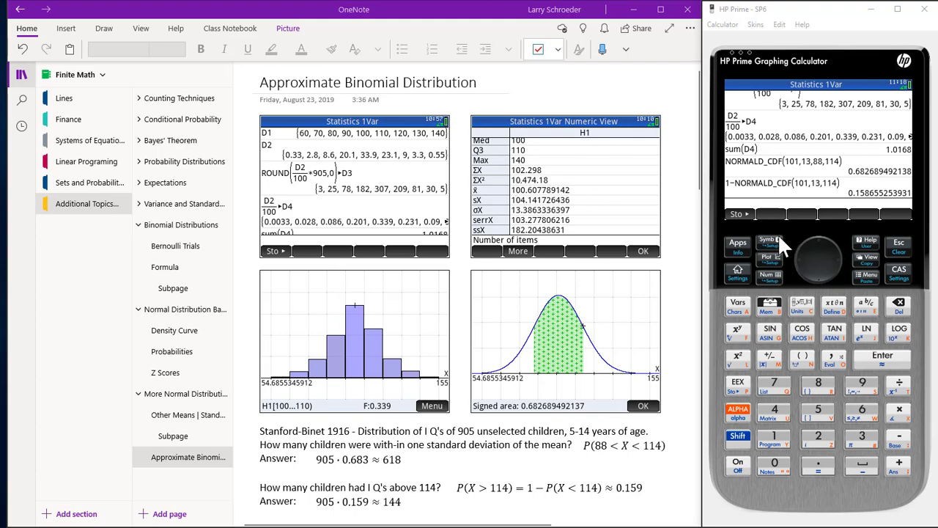
pyautogui.click(742, 242)
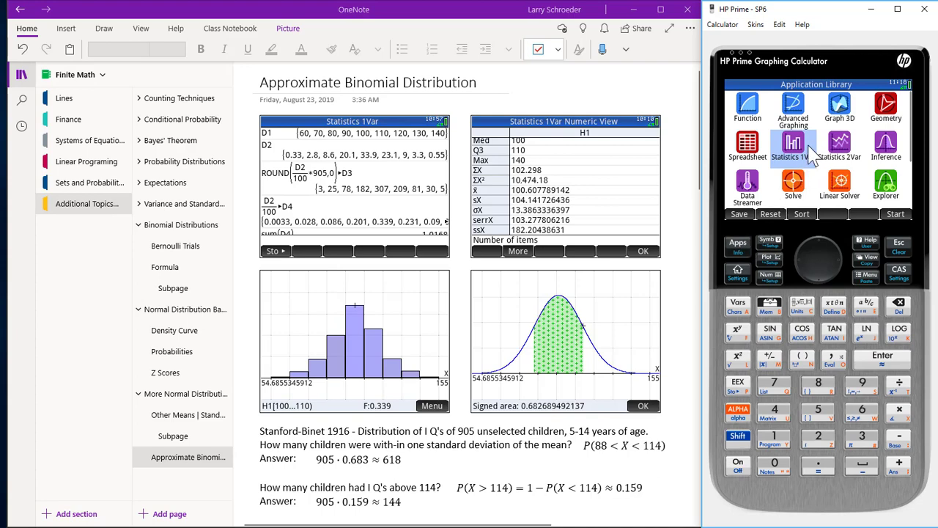
pyautogui.click(896, 211)
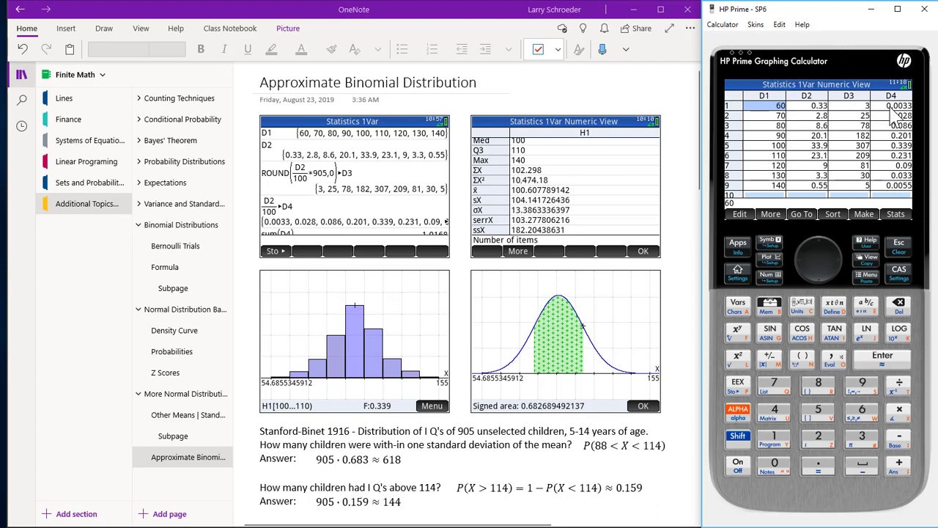
# Check H1 (D1, D4, Histogram) and show Plot Setup with H Width 10 and X Rng 55–155.
pyautogui.click(768, 240)
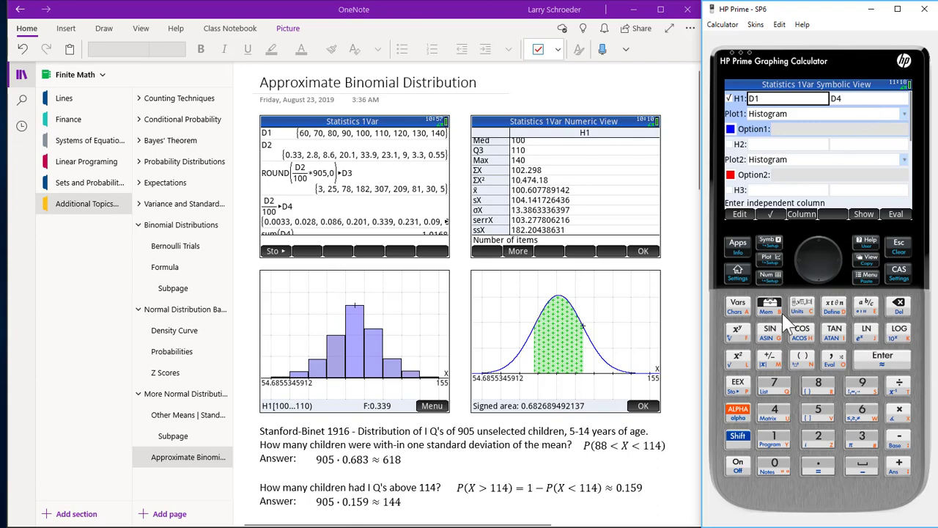
pyautogui.click(735, 438)
pyautogui.click(769, 258)
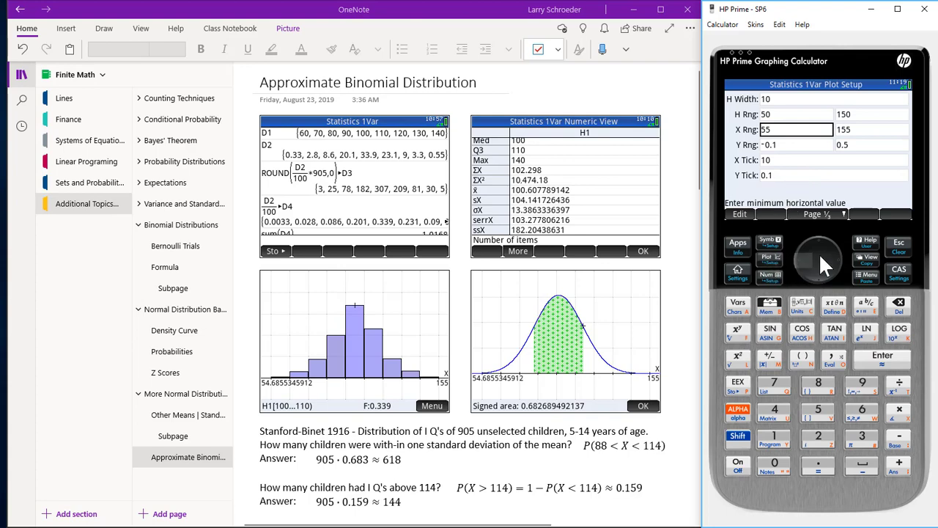
# Plot the H1 histogram and trace to x = 105, showing the 100–110 bar's frequency 0.339.
pyautogui.click(773, 260)
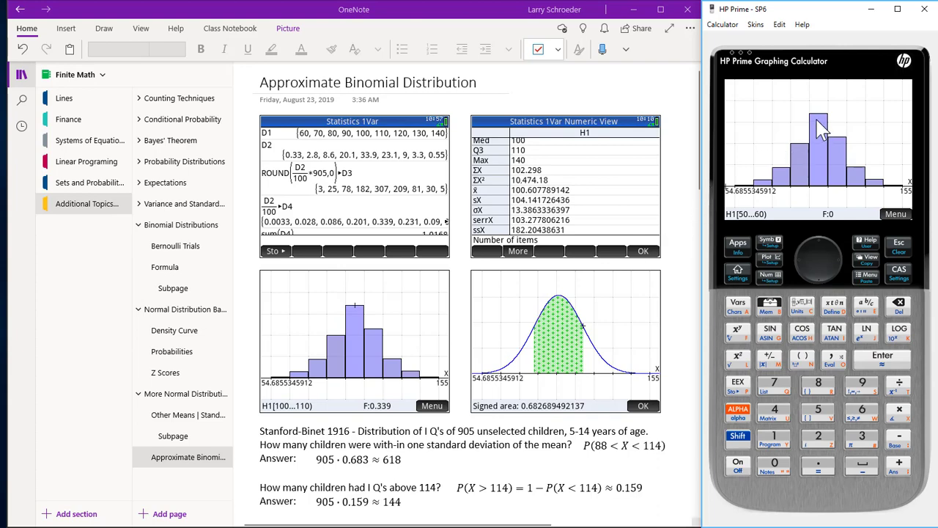
pyautogui.click(894, 214)
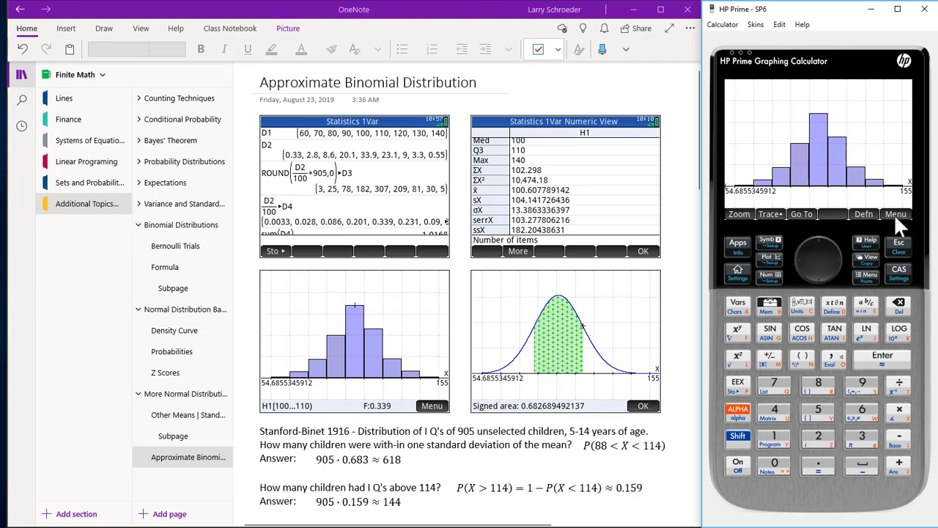
pyautogui.click(792, 214)
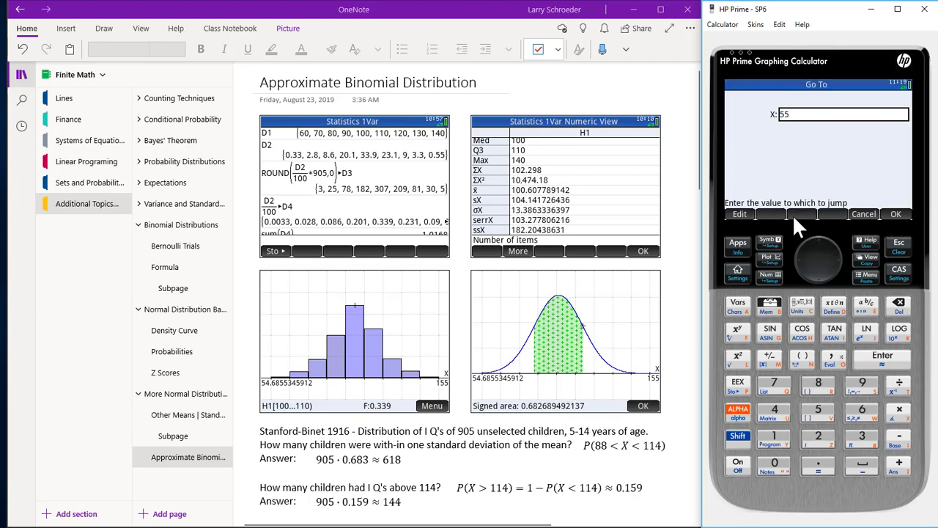
pyautogui.click(776, 436)
pyautogui.click(770, 458)
pyautogui.click(809, 411)
pyautogui.click(894, 359)
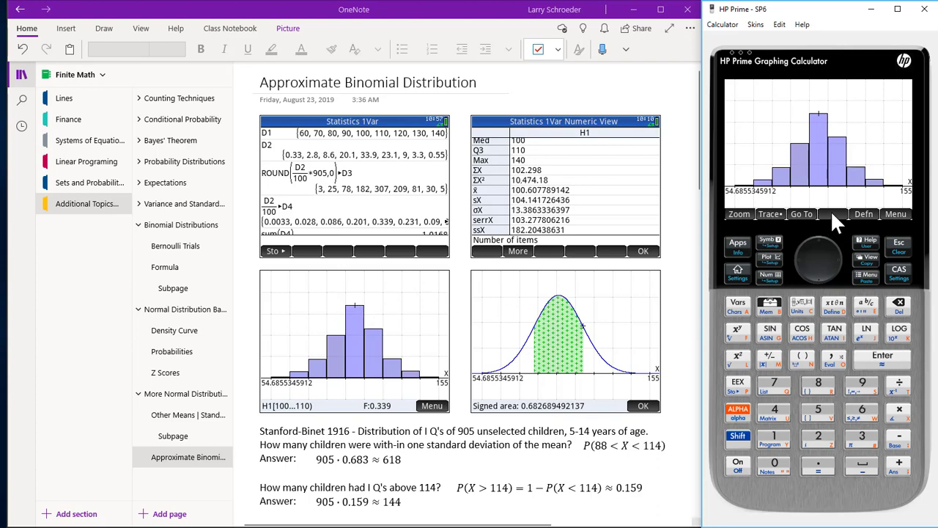
pyautogui.click(896, 214)
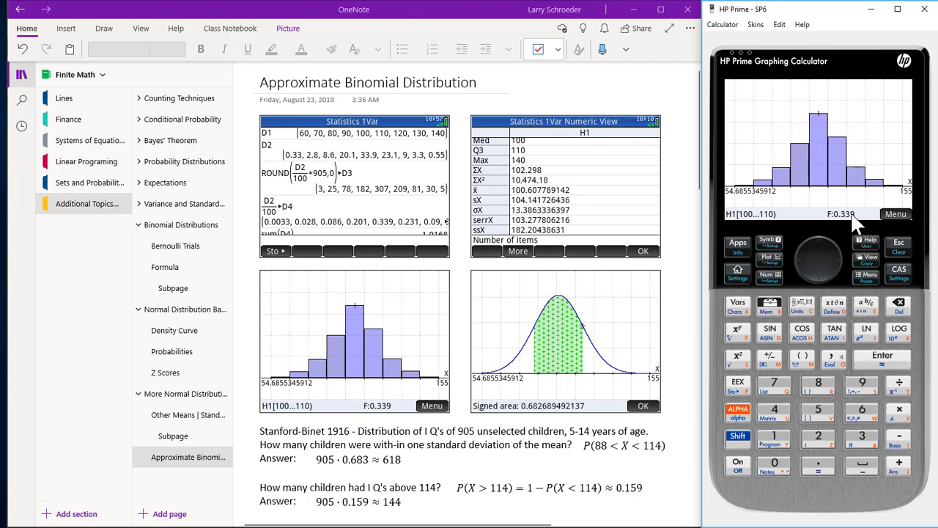
pyautogui.click(615, 103)
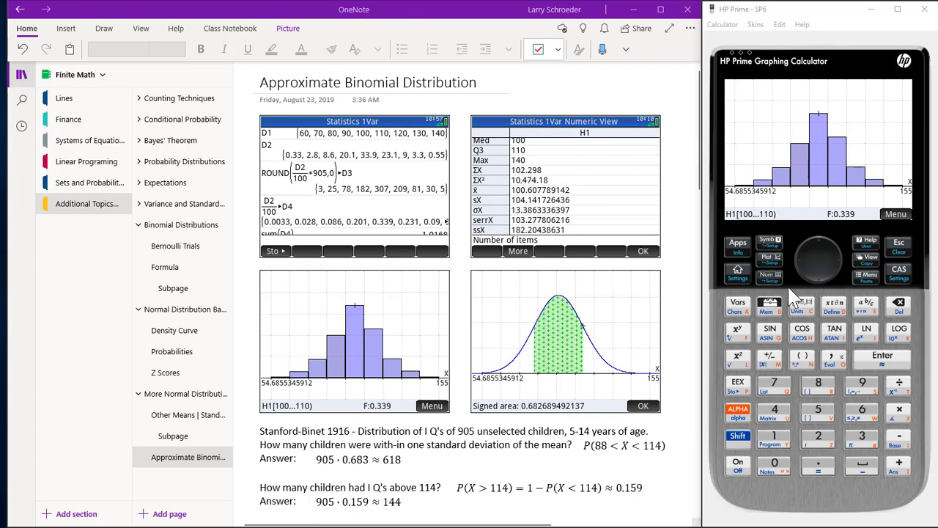
# Show and scroll the H1 1-Var statistics, then return to the D1–D4 data table.
pyautogui.click(765, 274)
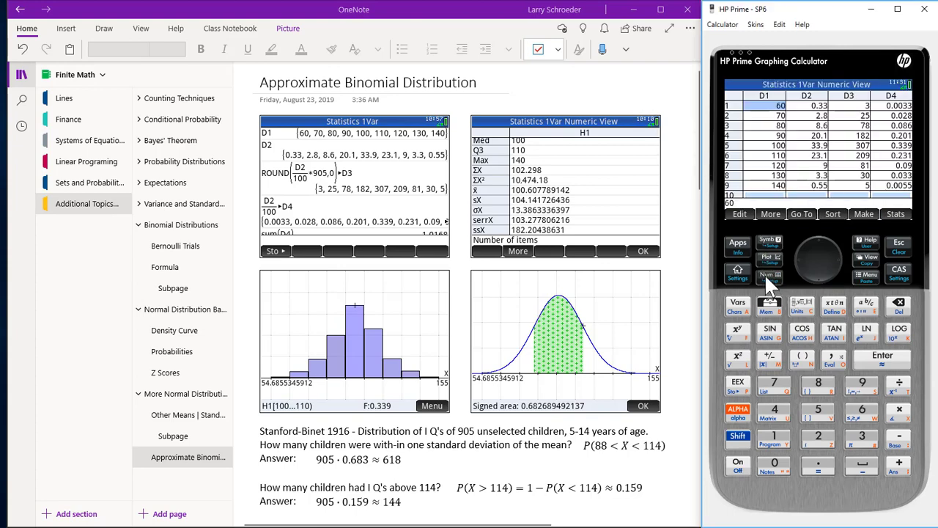
pyautogui.click(895, 213)
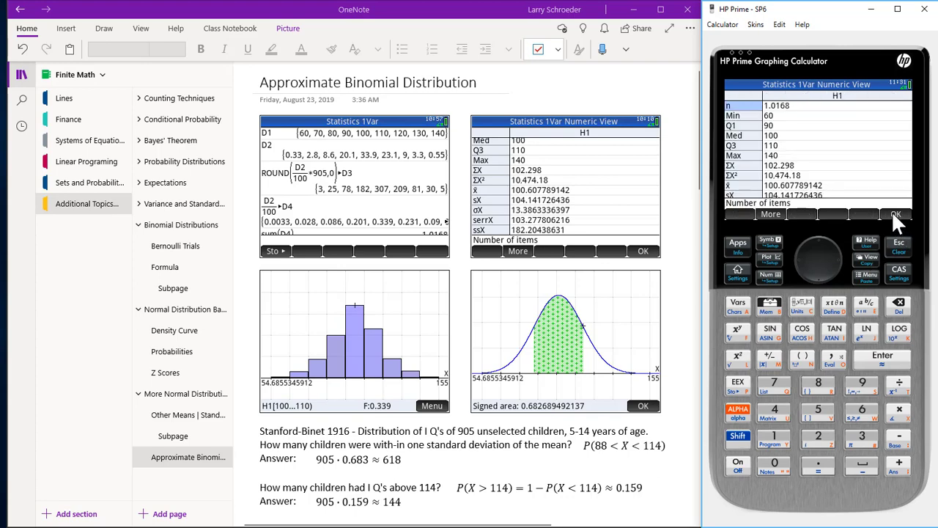
pyautogui.scroll(-3, 891, 211)
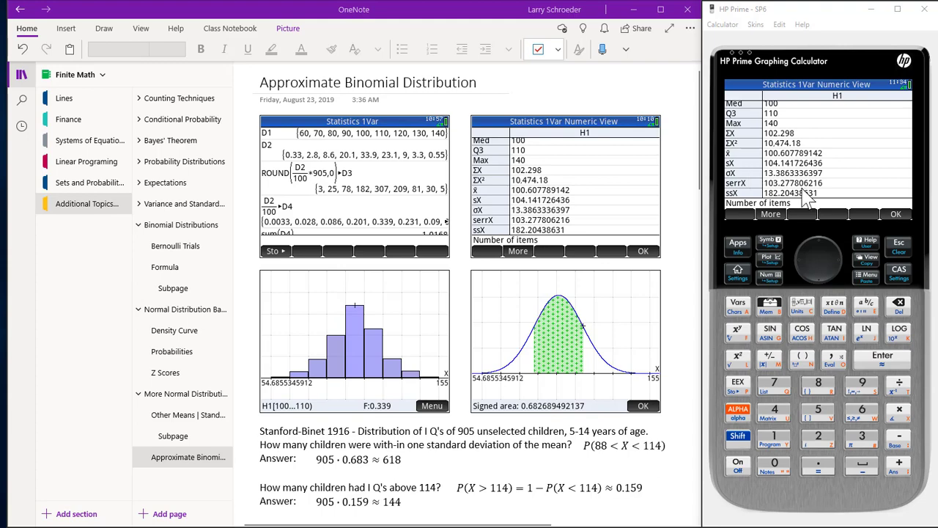
pyautogui.click(893, 215)
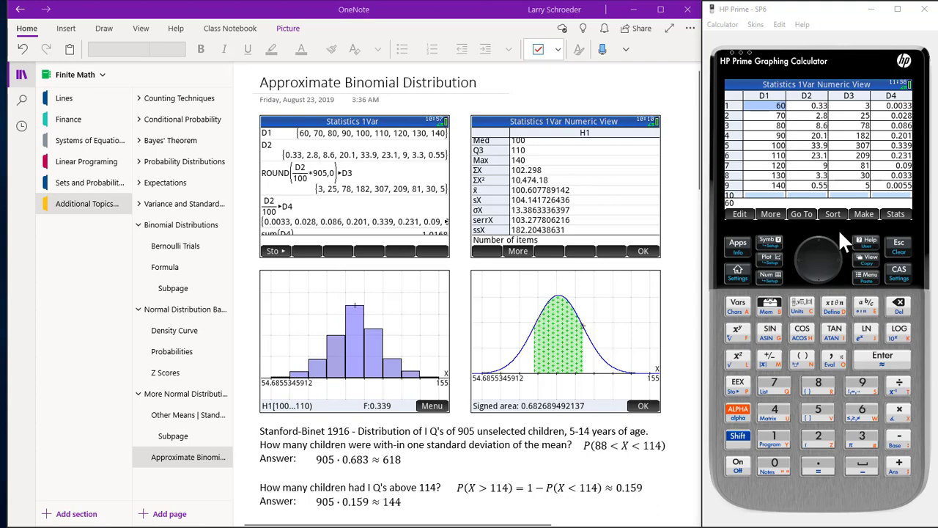
# Switch to the Function app and enter NORMALD(101,13,X) as F1(X).
pyautogui.click(741, 241)
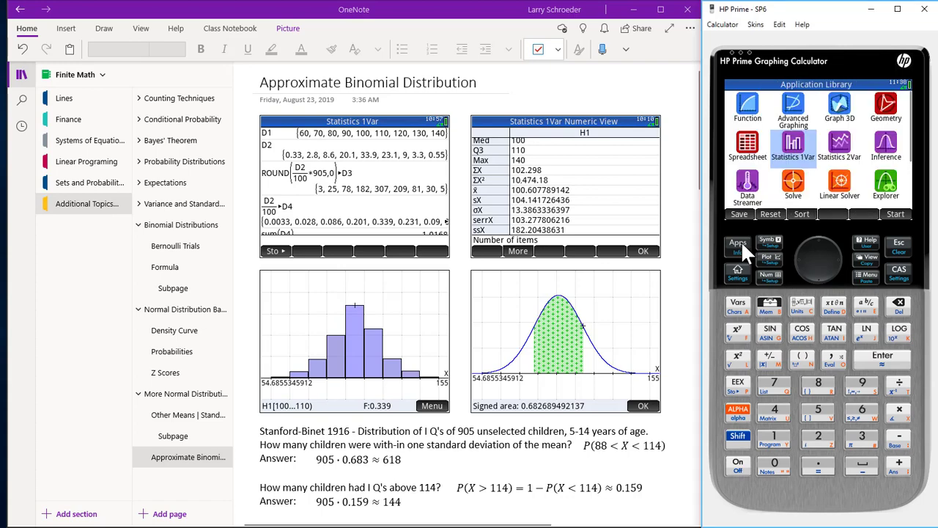
pyautogui.click(748, 110)
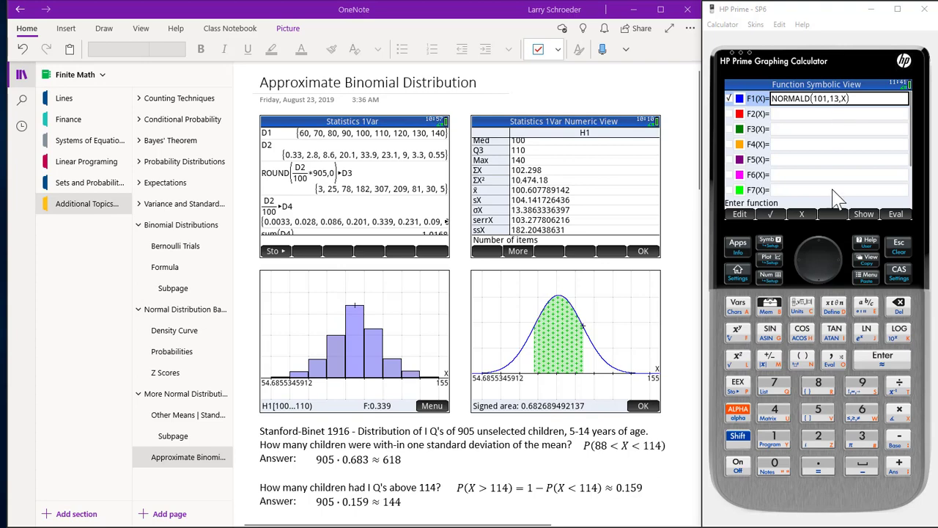
pyautogui.click(741, 434)
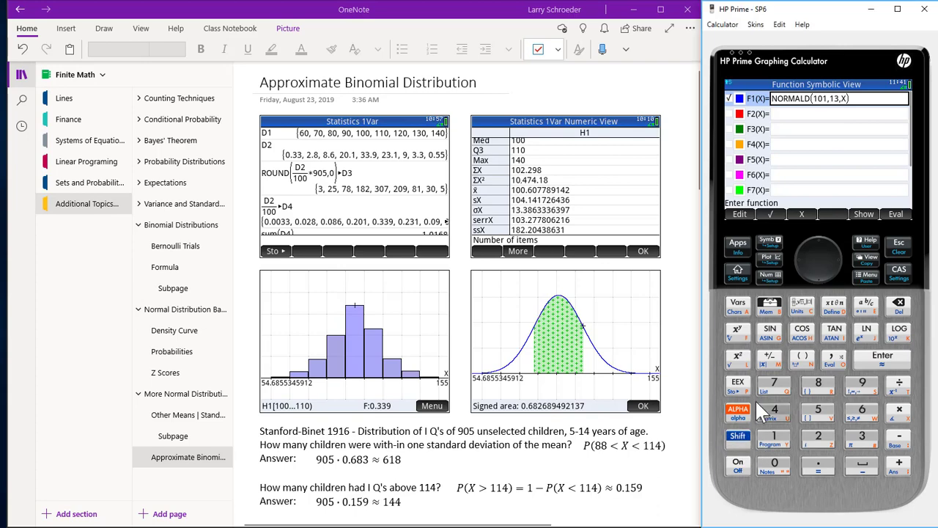
# Confirm the X 55–155 and Y −0.01–0.04 window, then graph the F1 normal curve.
pyautogui.click(769, 256)
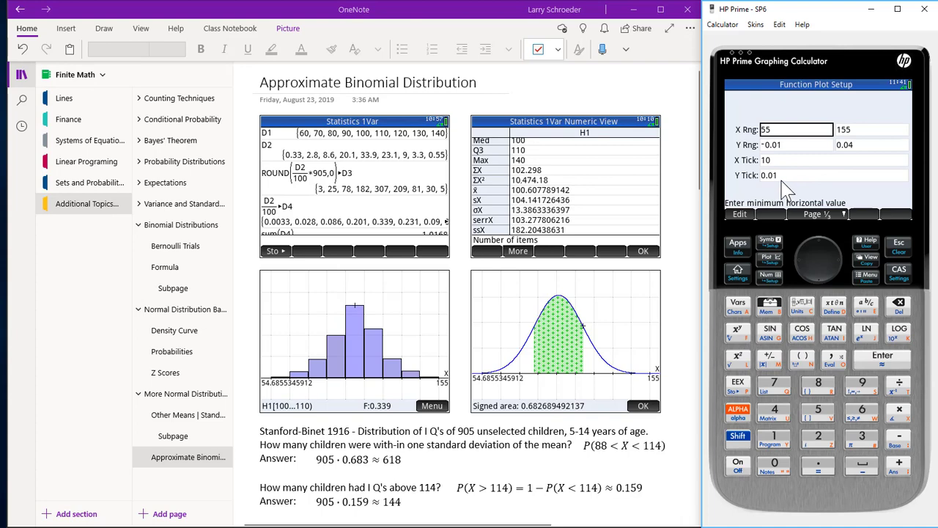
pyautogui.click(844, 212)
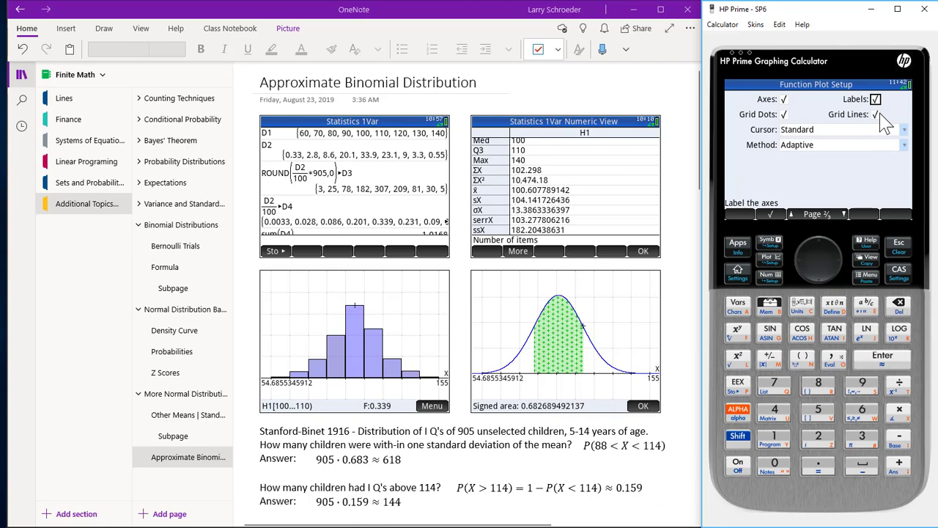
pyautogui.click(793, 214)
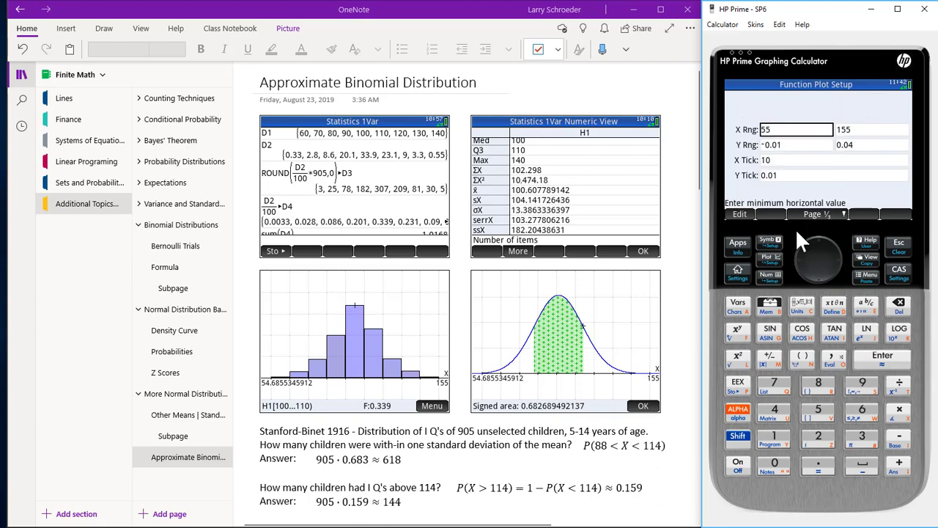
pyautogui.click(769, 259)
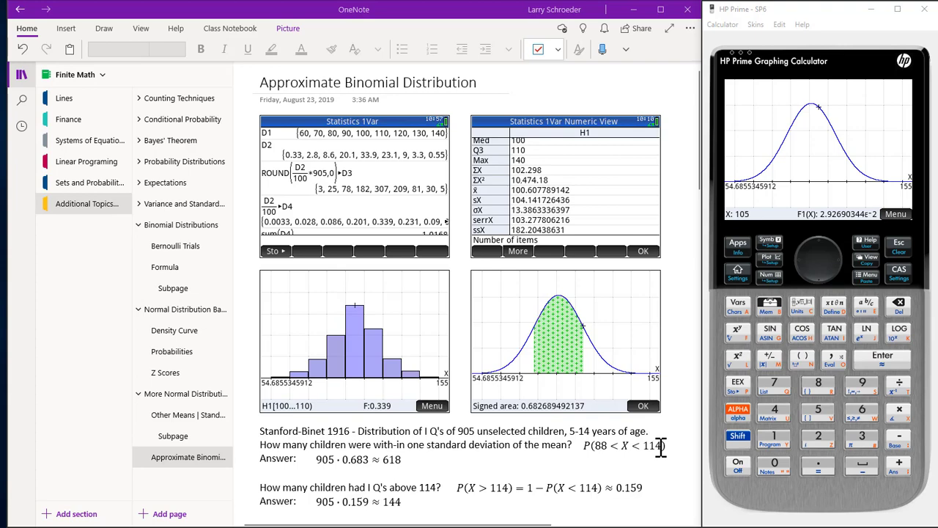
# Choose Fcn > Signed area and set the lower limit to 88.
pyautogui.click(893, 212)
pyautogui.click(865, 214)
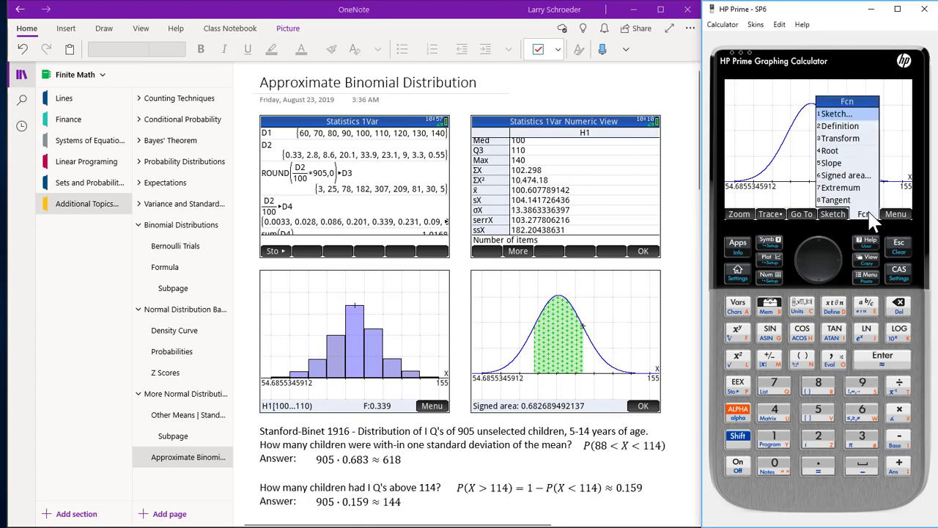
pyautogui.click(852, 176)
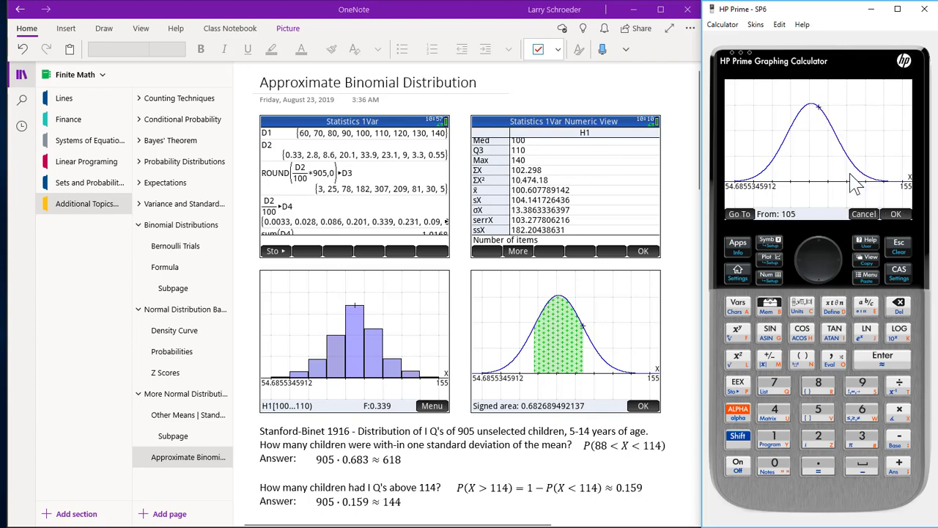
pyautogui.click(741, 214)
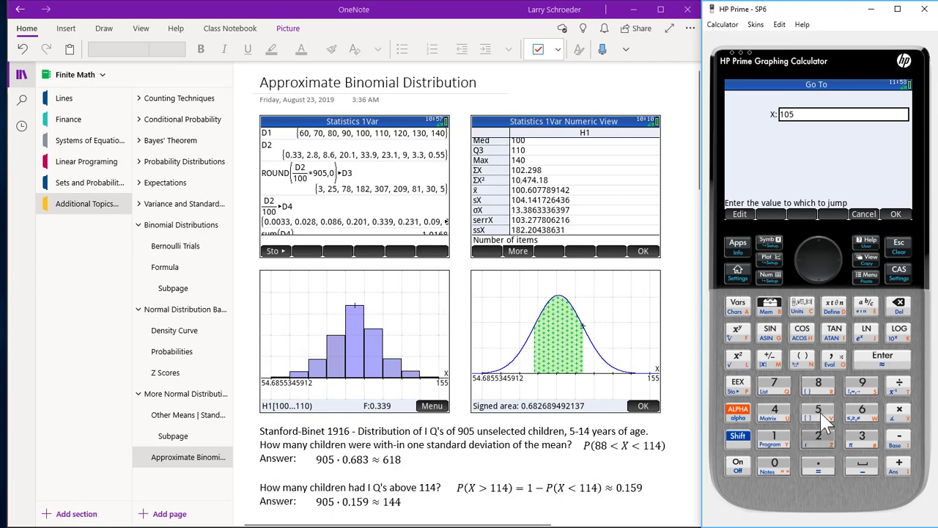
pyautogui.click(818, 385)
pyautogui.click(818, 385)
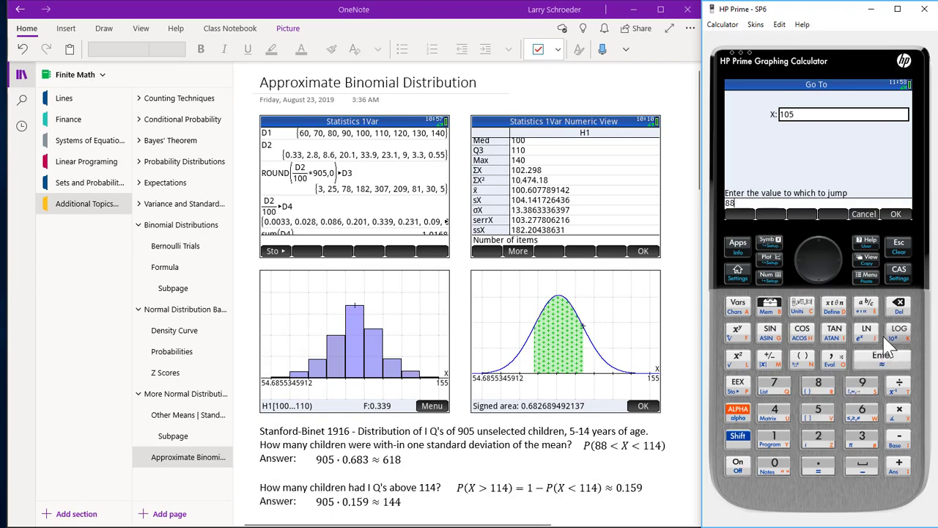
pyautogui.click(887, 365)
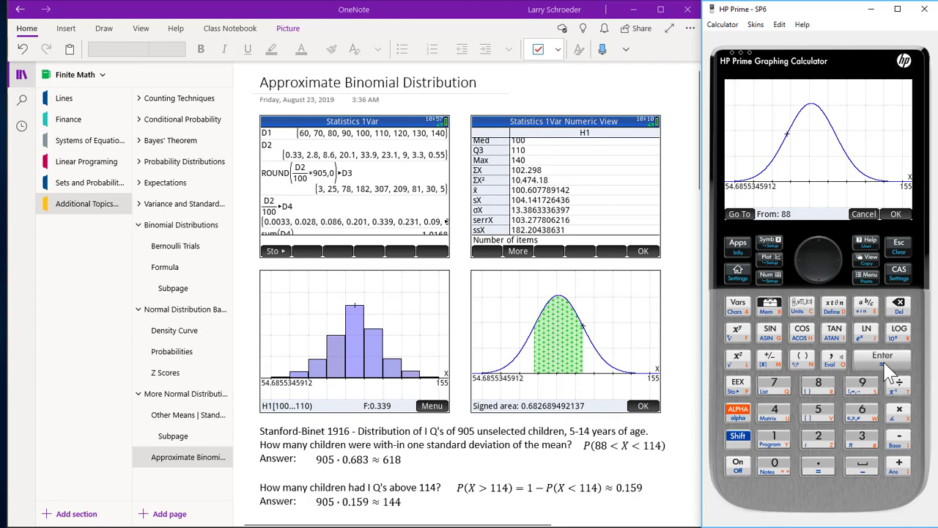
pyautogui.click(902, 217)
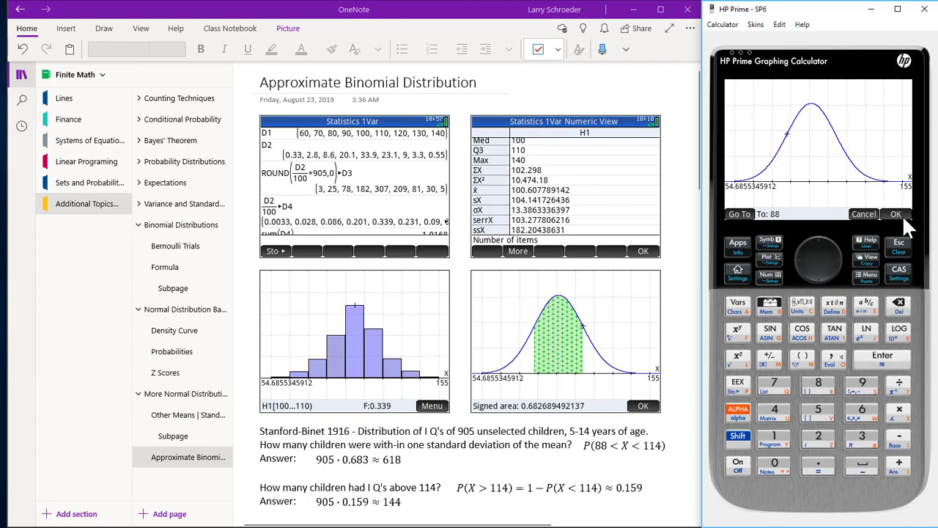
# Set the upper limit to 114, showing the shaded signed area 0.682689492137.
pyautogui.click(750, 213)
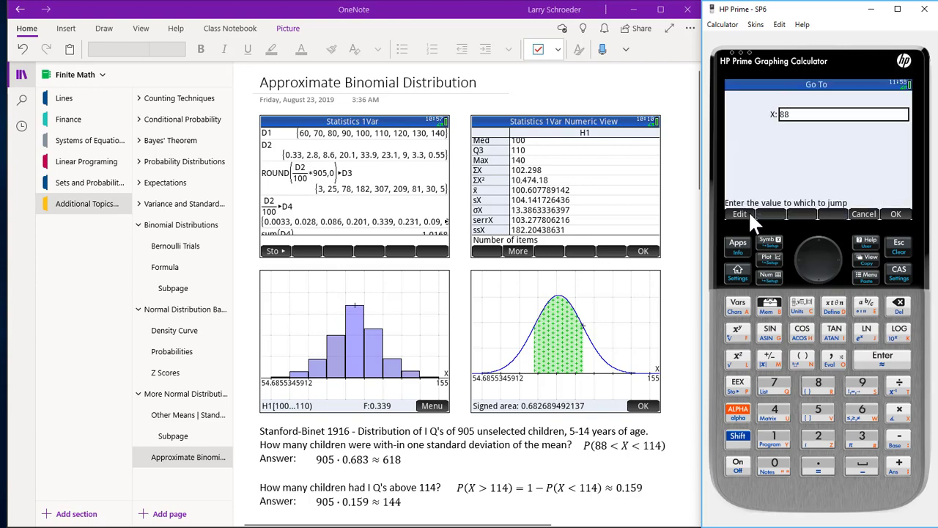
pyautogui.doubleClick(780, 433)
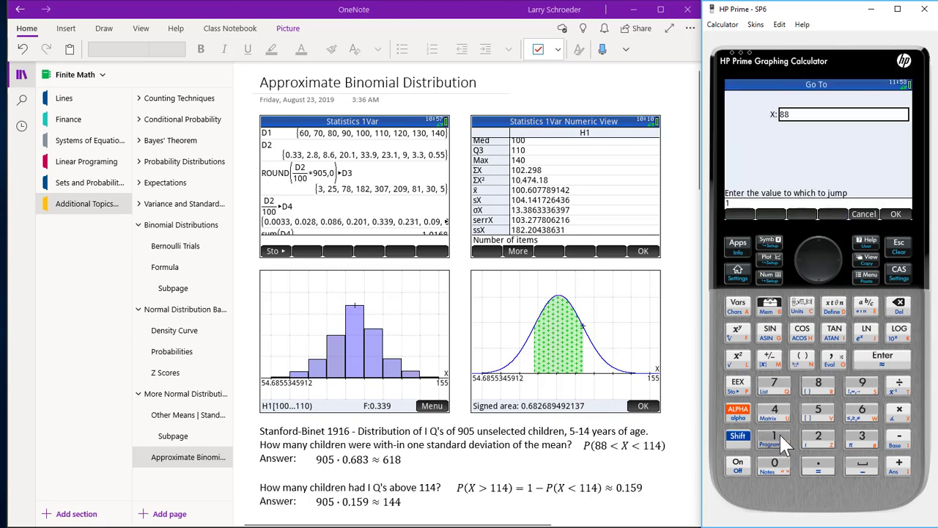
pyautogui.click(777, 412)
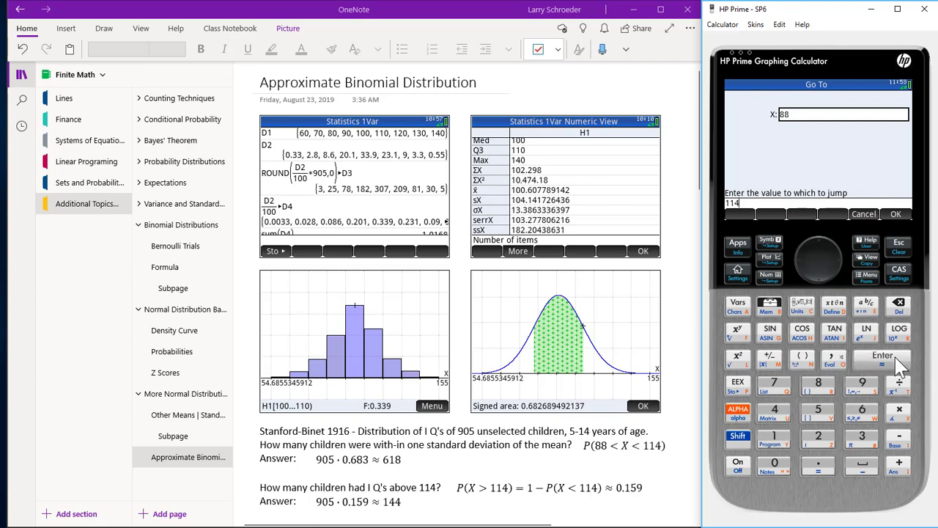
pyautogui.click(896, 361)
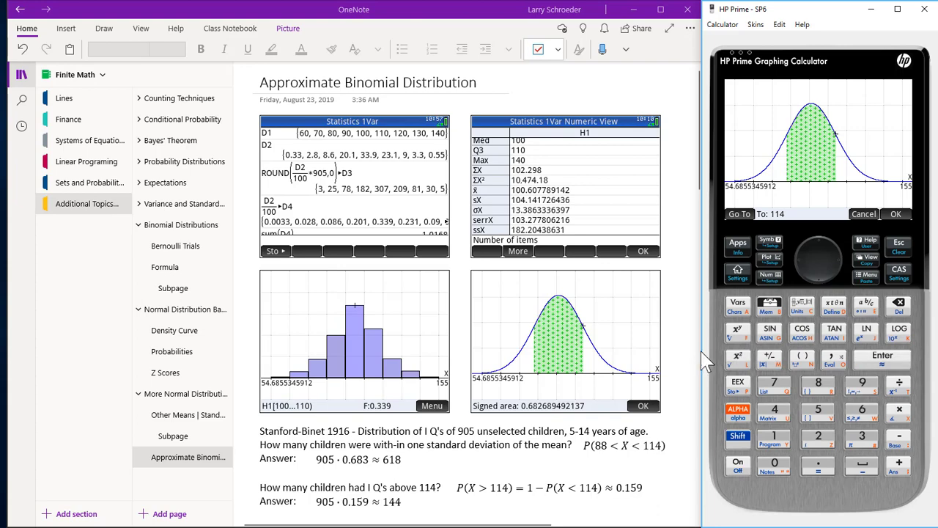
pyautogui.click(895, 213)
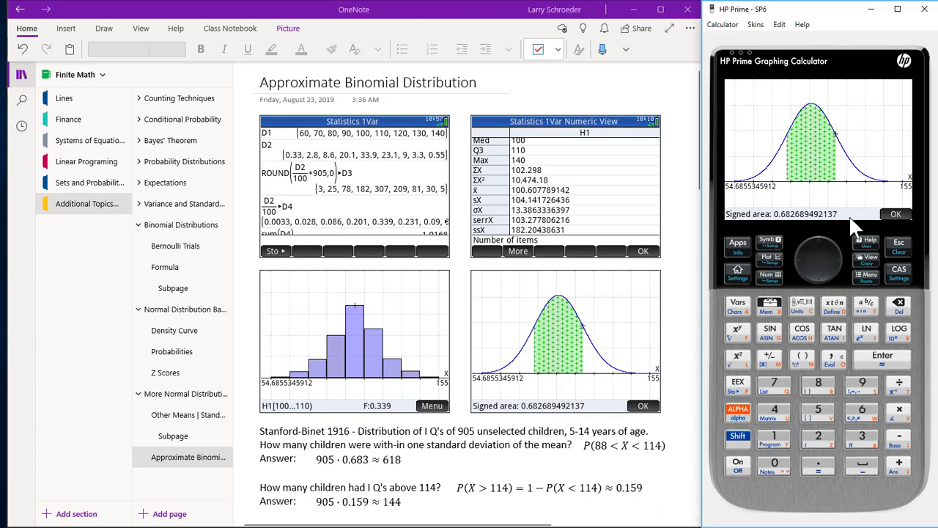